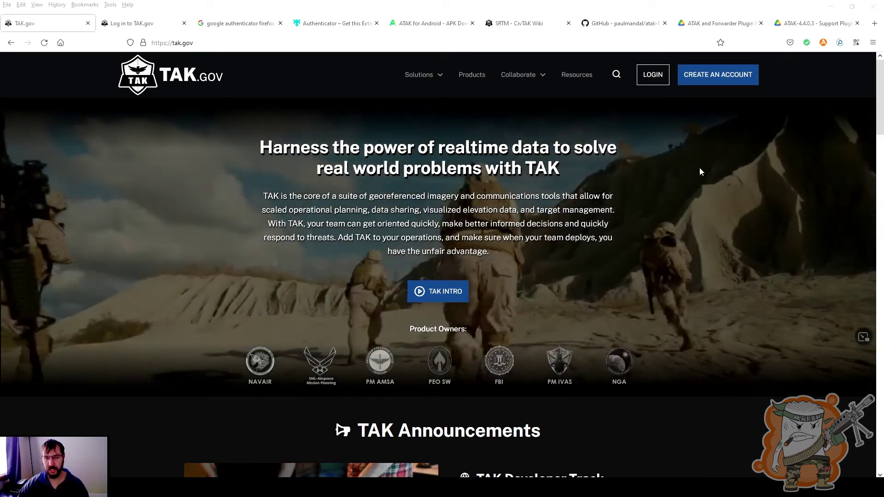
- Return from account creation and show the 'Log in to TAK.gov' tab's Mobile Authenticator Setup page
left_click(720, 79)
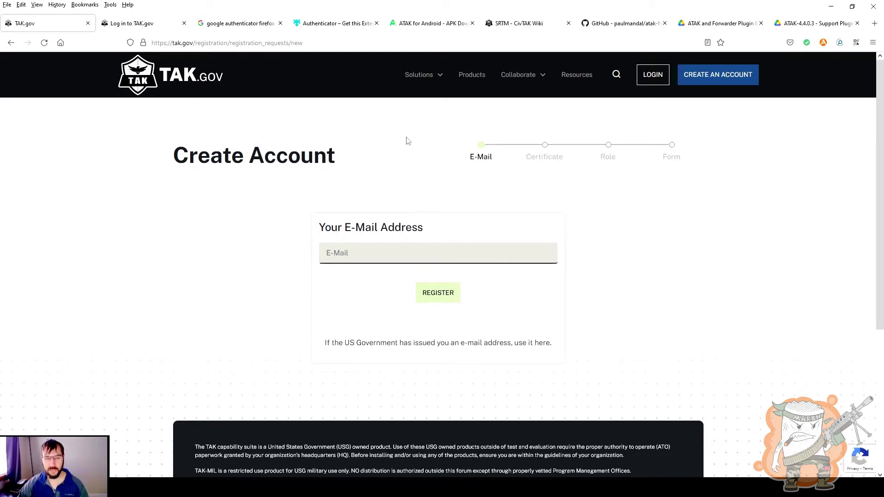
left_click(11, 44)
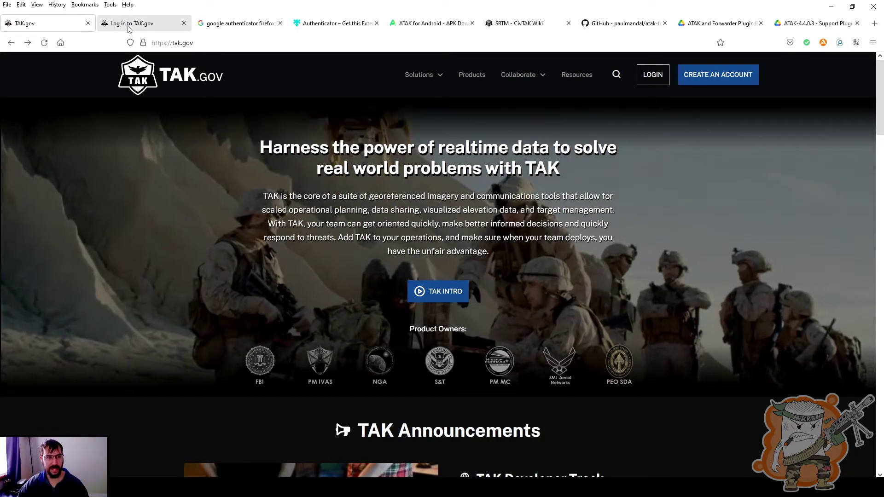
left_click(129, 25)
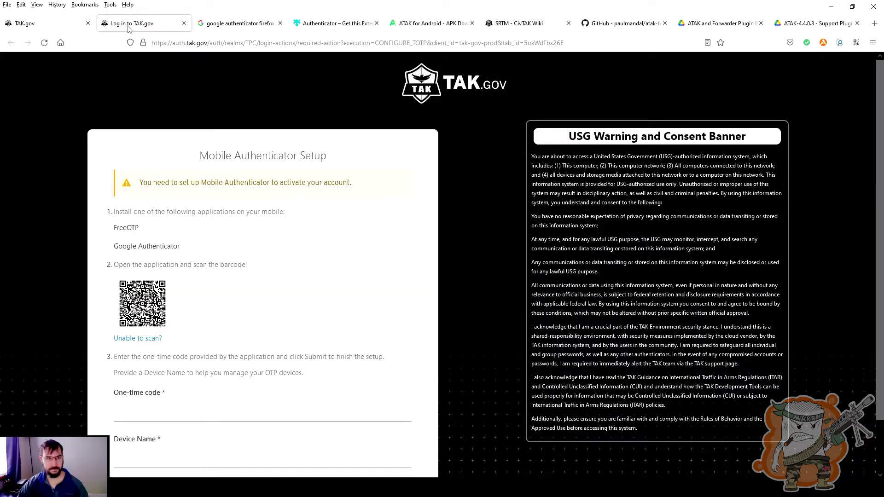
left_click(235, 26)
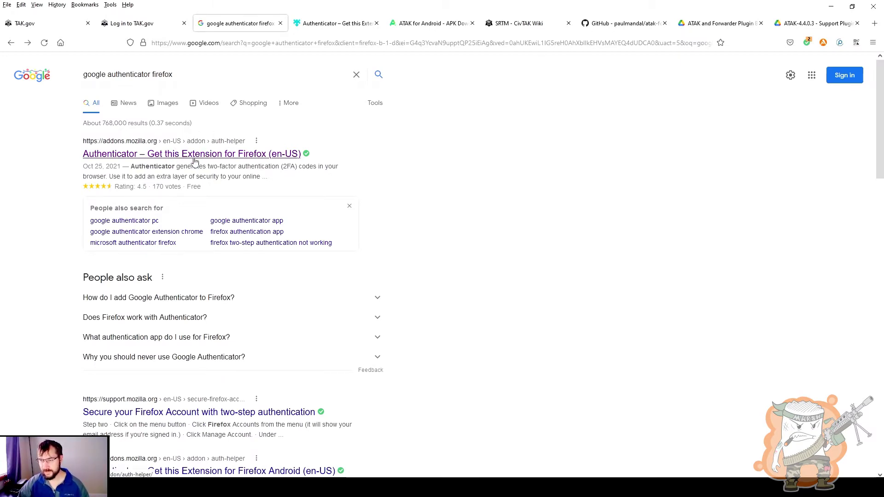
left_click(323, 25)
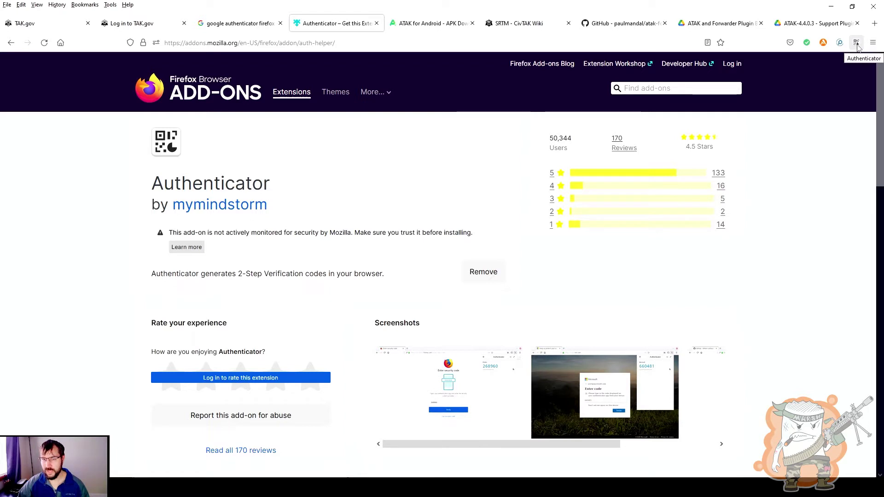
left_click(856, 45)
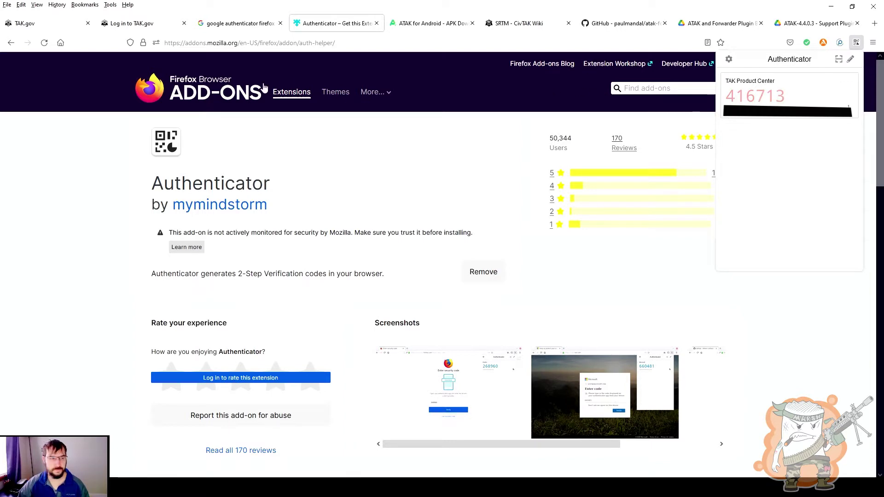
left_click(121, 24)
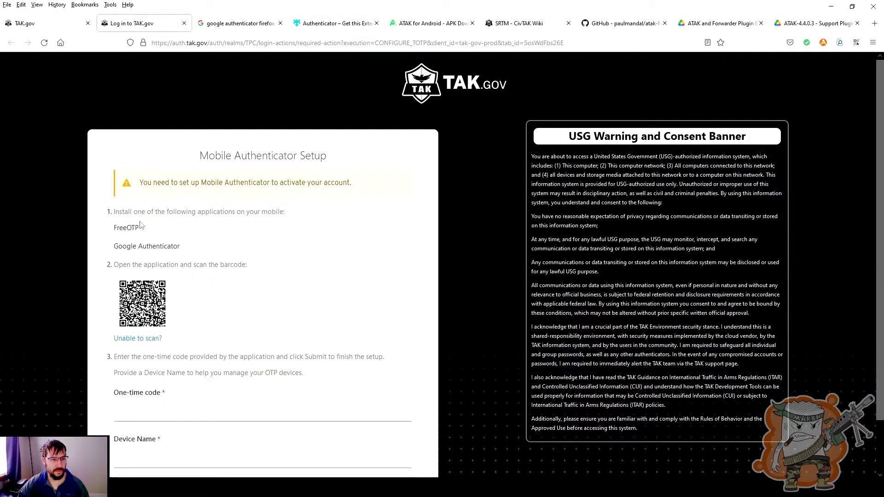
- Scan the setup page's QR code into the browser Authenticator extension
scroll(115, 180, "down", 1)
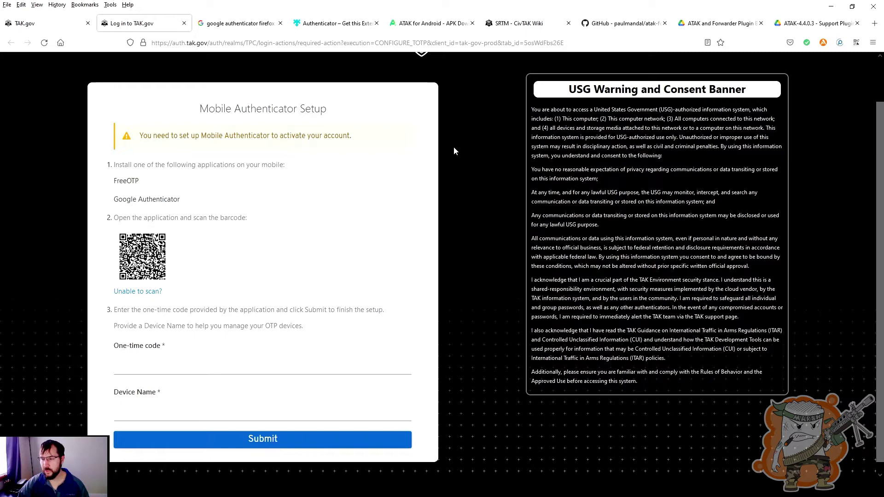
left_click(856, 42)
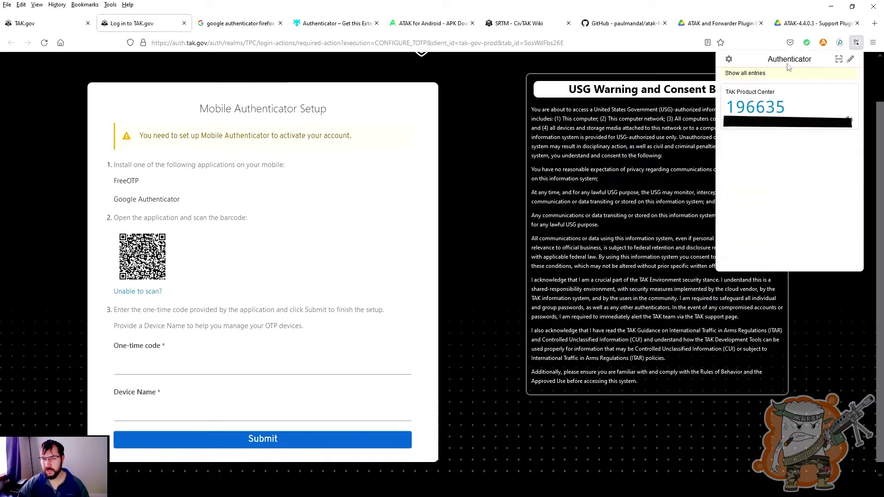
left_click(838, 59)
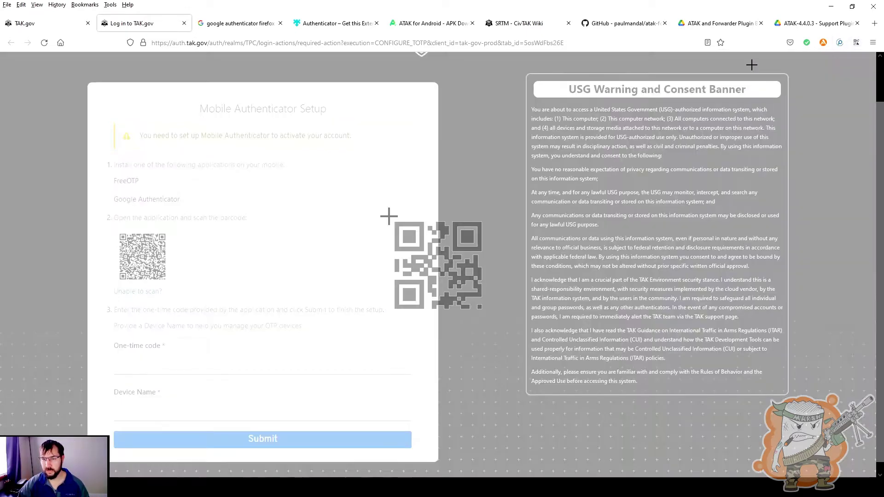
left_click_drag(116, 232, 169, 281)
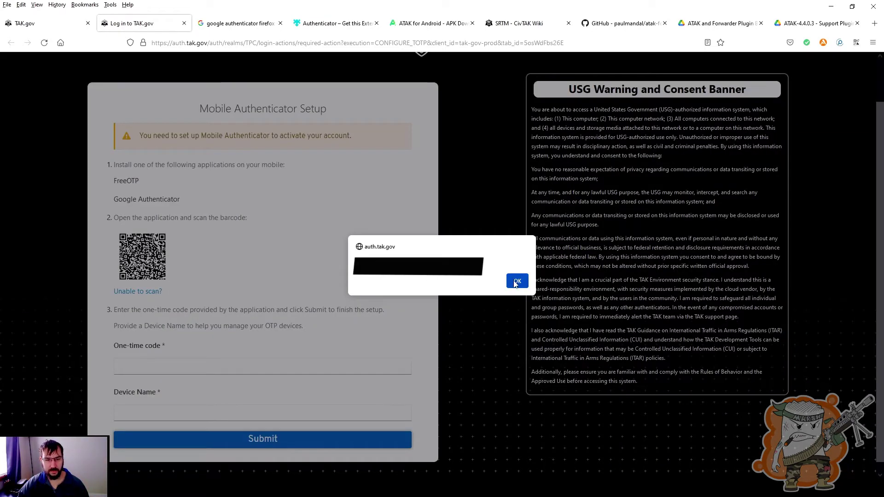
left_click(517, 281)
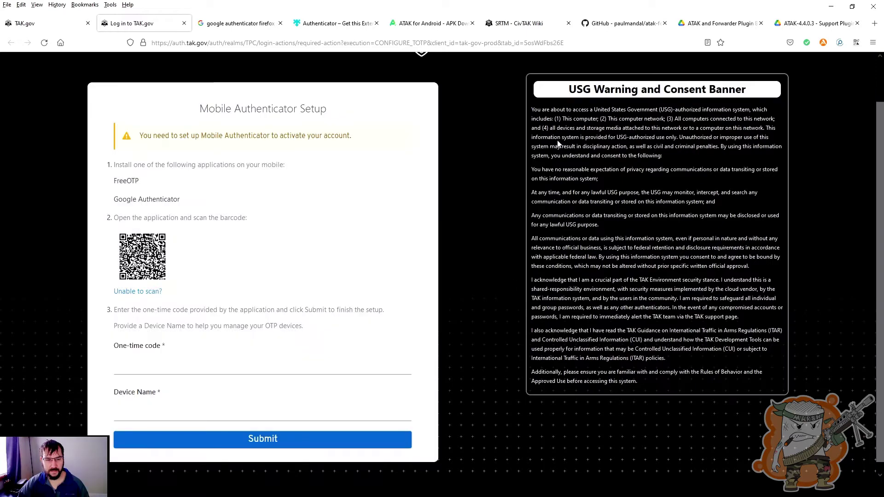
- Copy the new TAK account code and paste it into the One-time code field
left_click(856, 43)
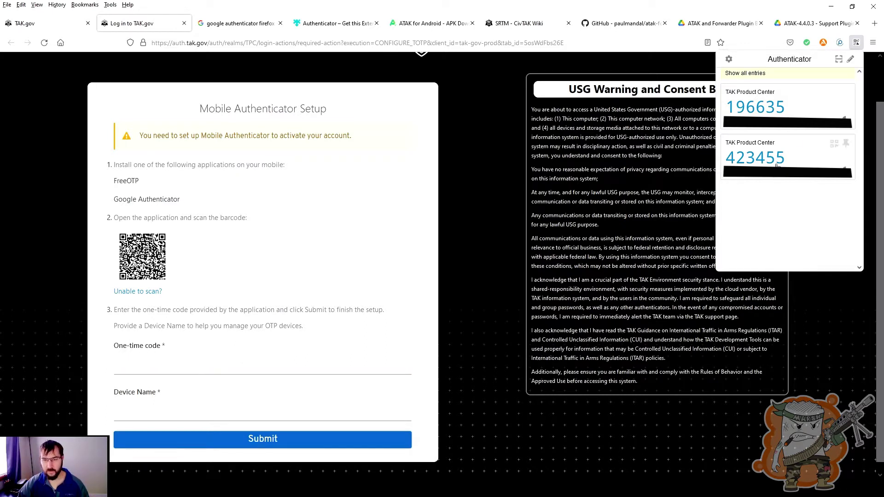
left_click(759, 158)
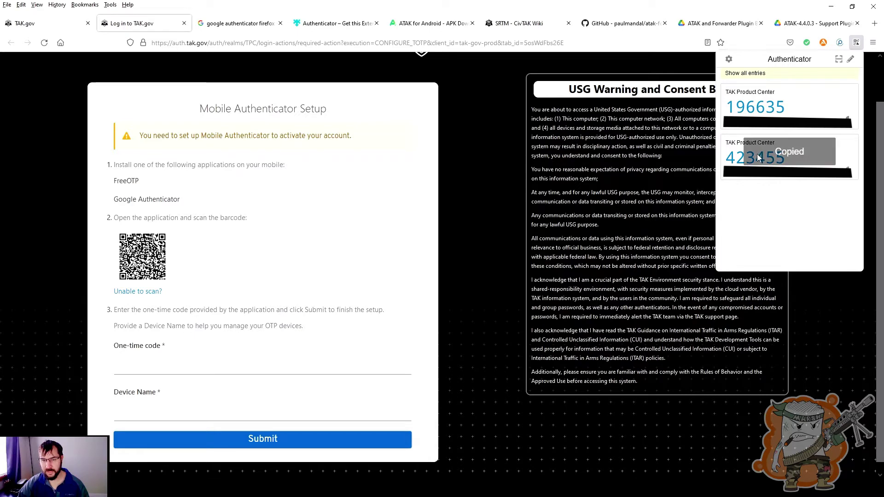
right_click(173, 367)
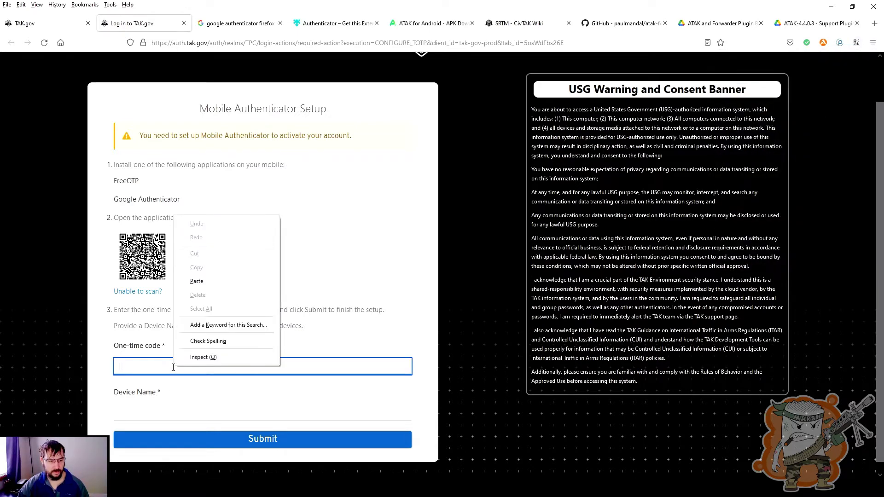
left_click(210, 288)
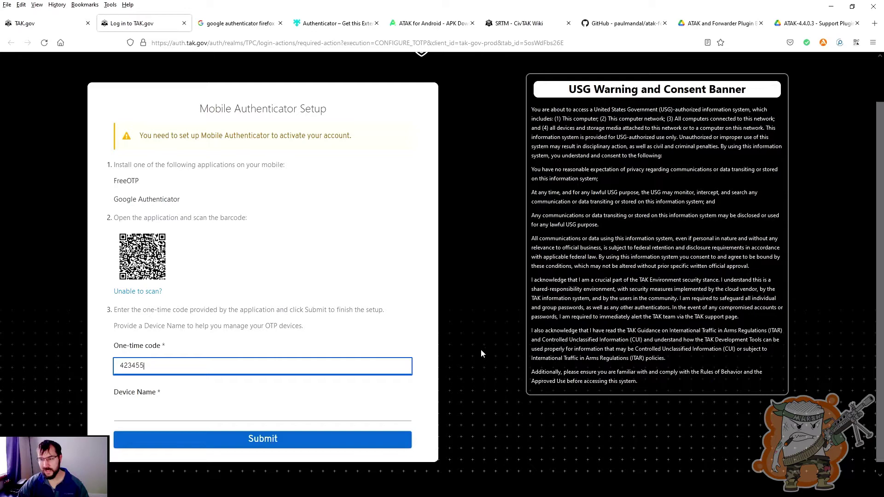
- Select the Device Name field, review the TAK authenticator entries, and return to the TAK.gov home tab
left_click(855, 42)
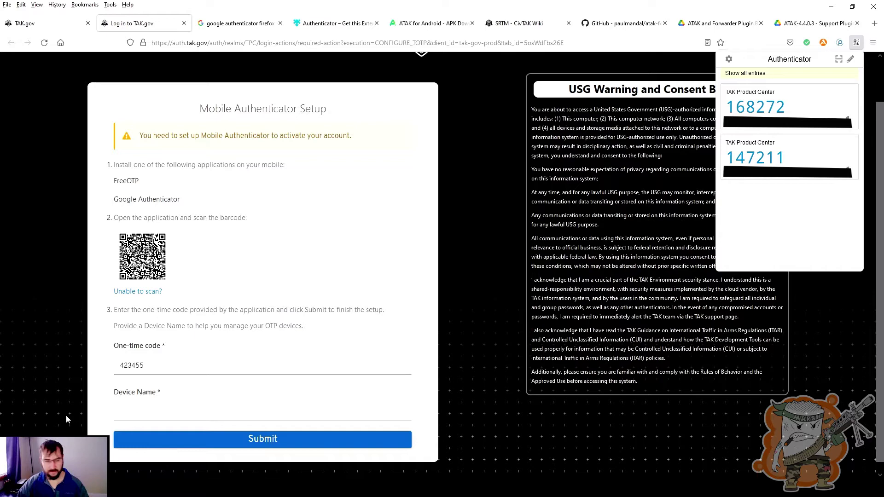
left_click(150, 408)
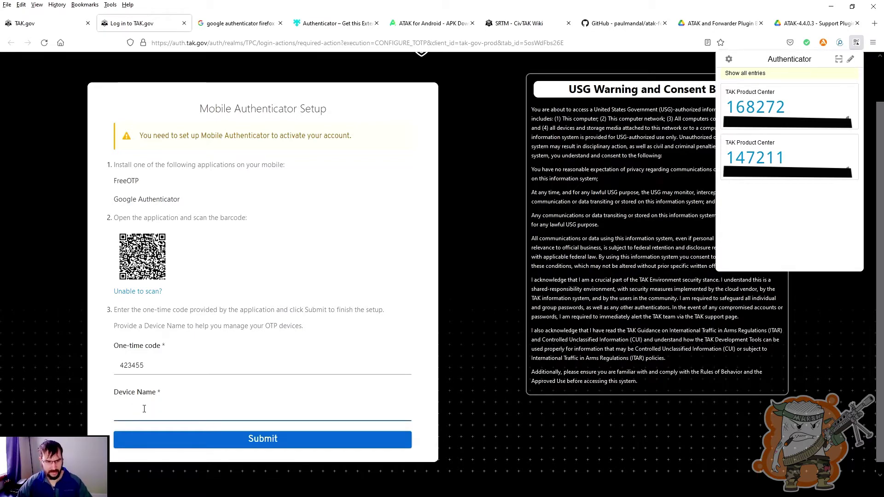
left_click(144, 408)
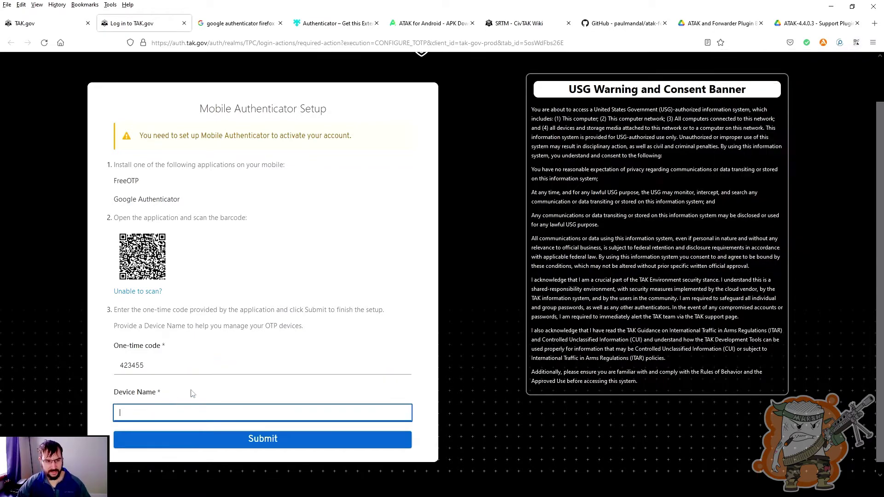
left_click(859, 43)
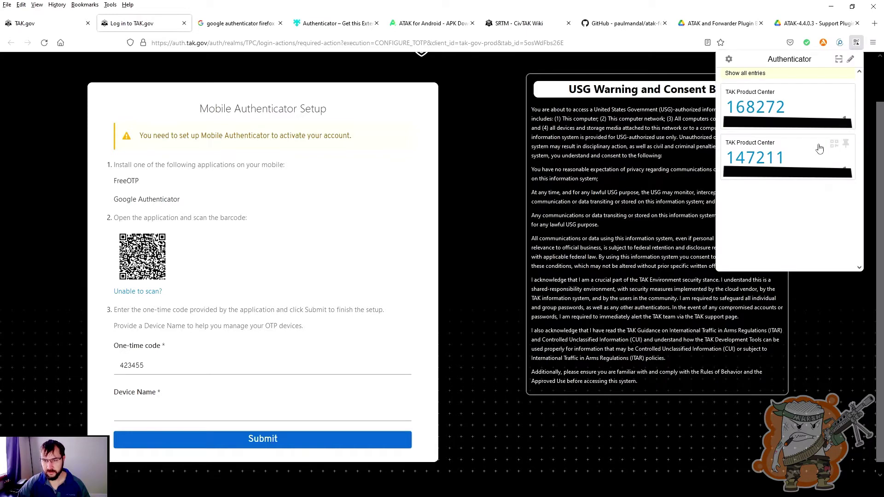
right_click(819, 148)
key("Escape")
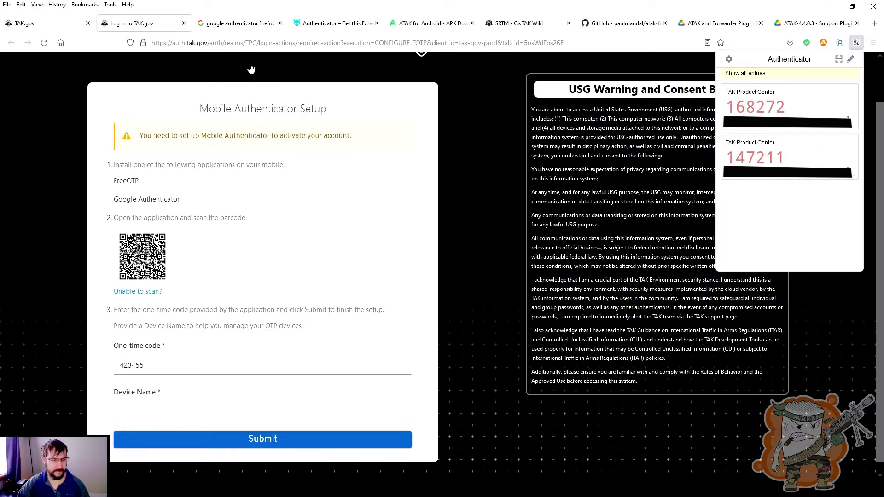
left_click(44, 30)
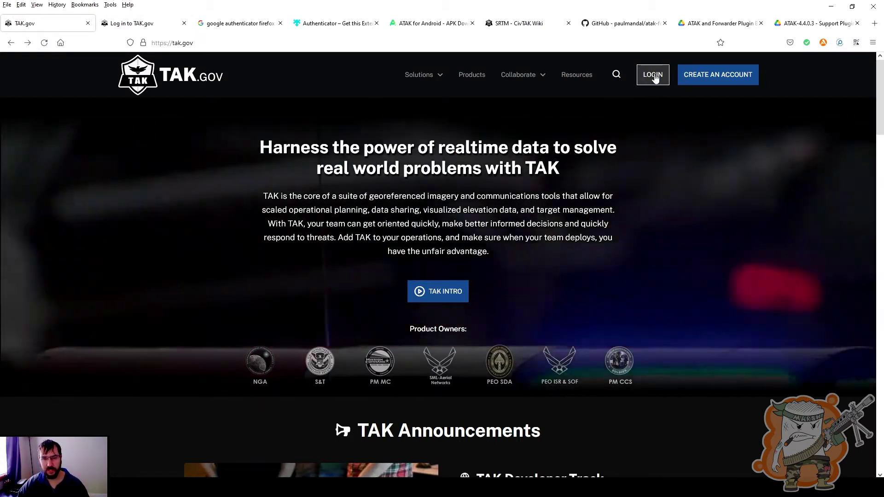
- Sign in to TAK.gov with the account e-mail and password, choosing to receive the code on PC
left_click(652, 75)
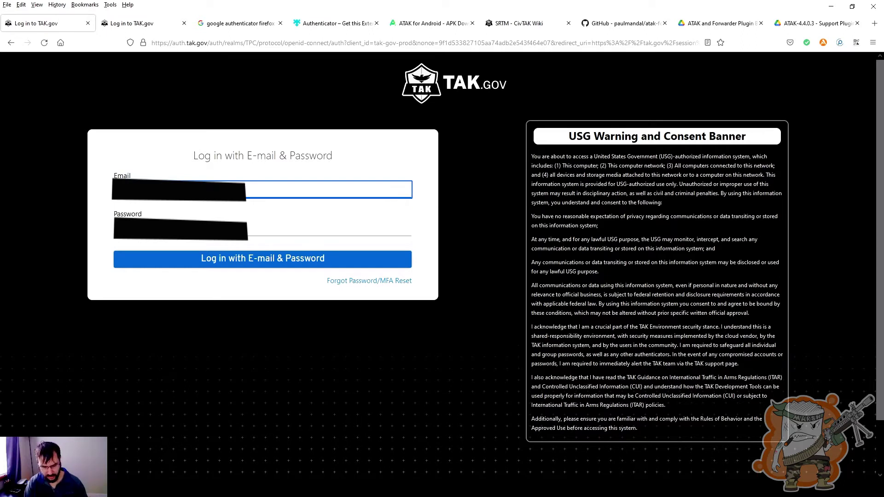
left_click(329, 228)
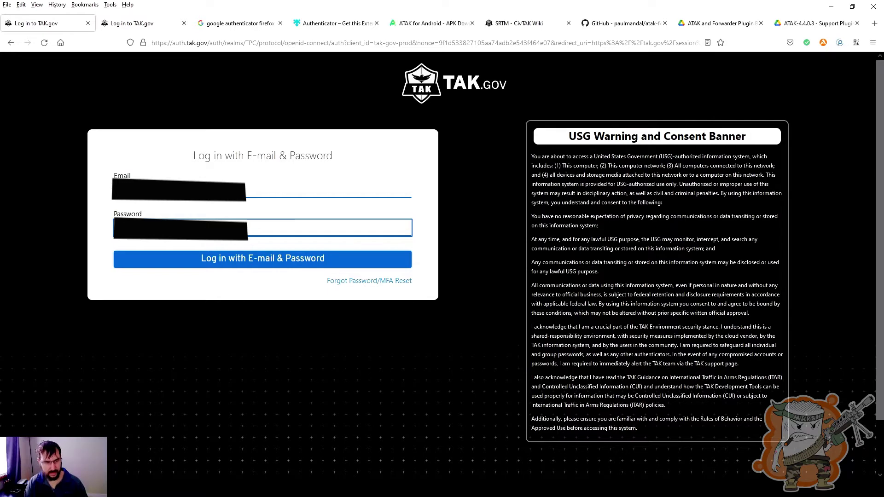
key("Return")
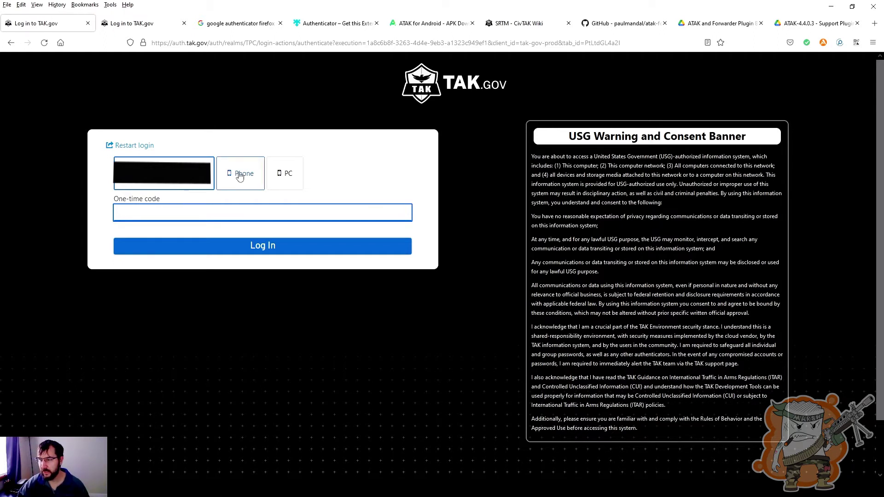
left_click(284, 174)
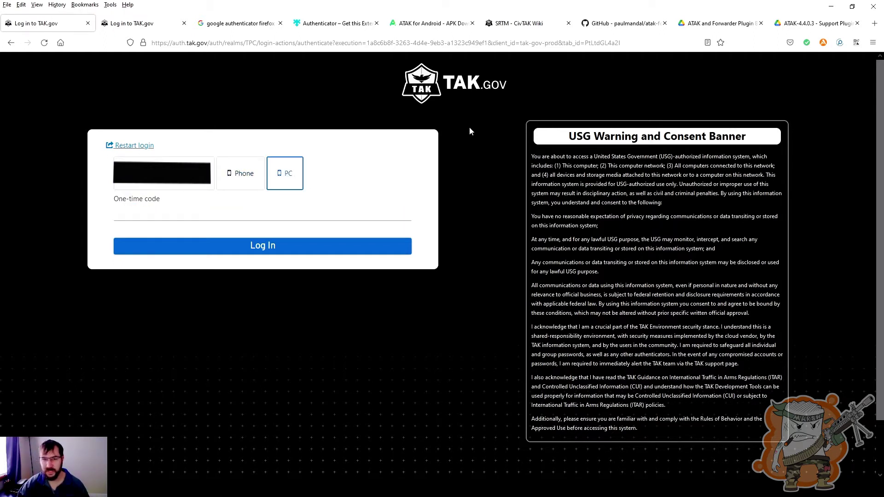
- Paste the TAK Product Center authenticator code into One-time code and log in
left_click(855, 42)
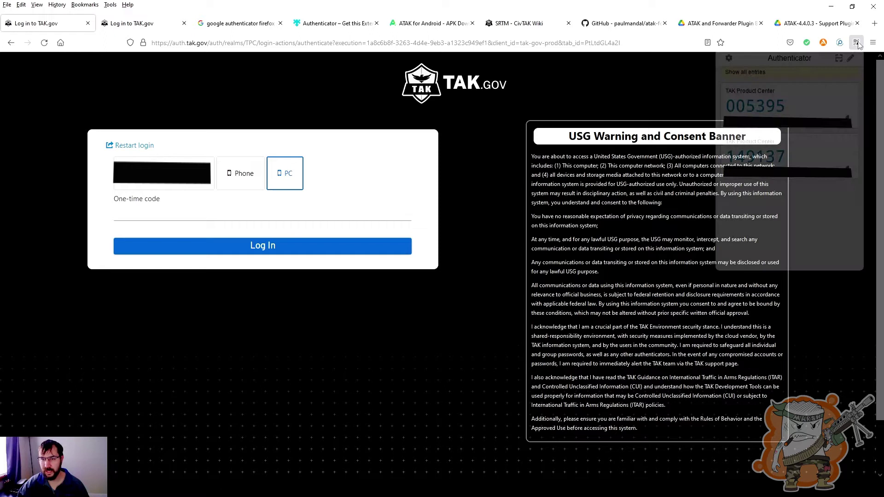
right_click(750, 106)
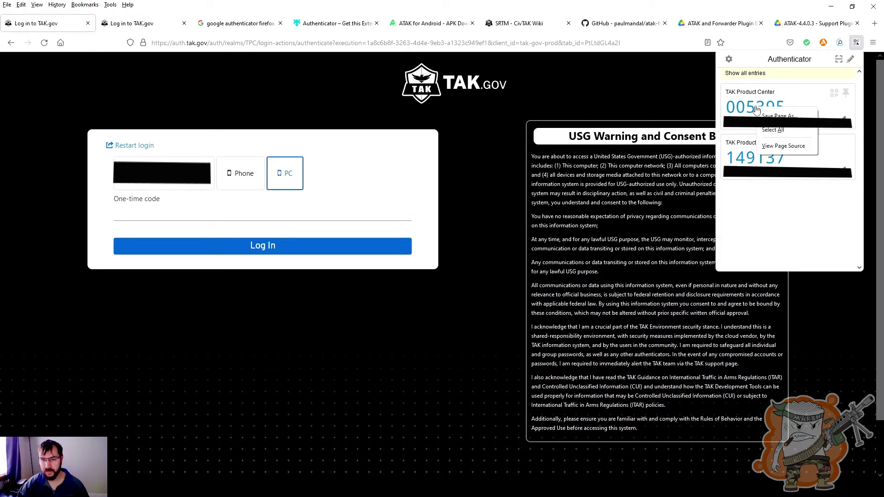
left_click(755, 157)
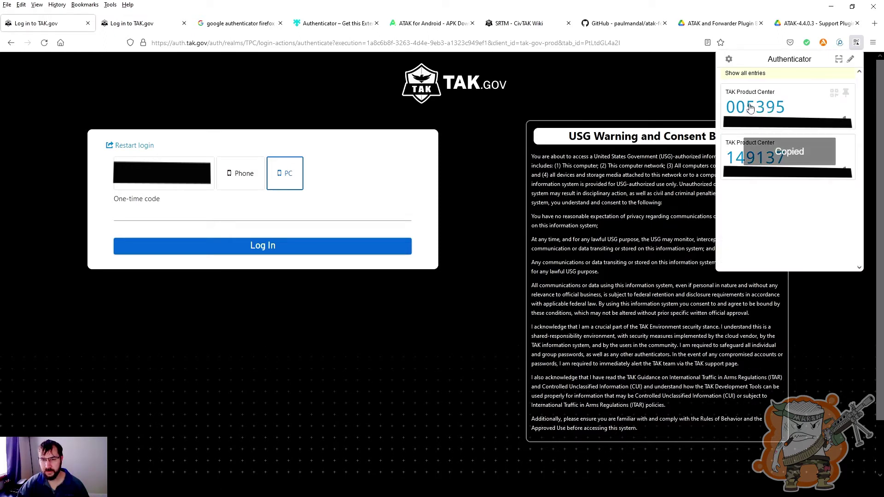
right_click(208, 212)
left_click(245, 279)
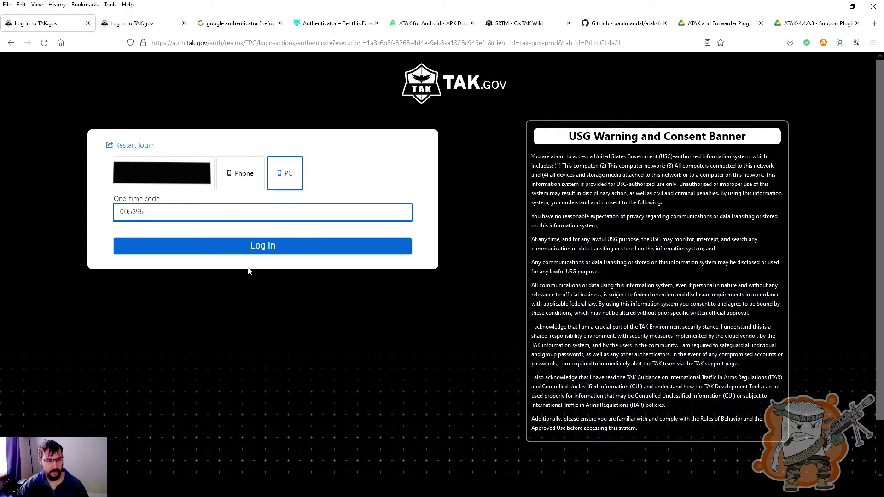
left_click(268, 253)
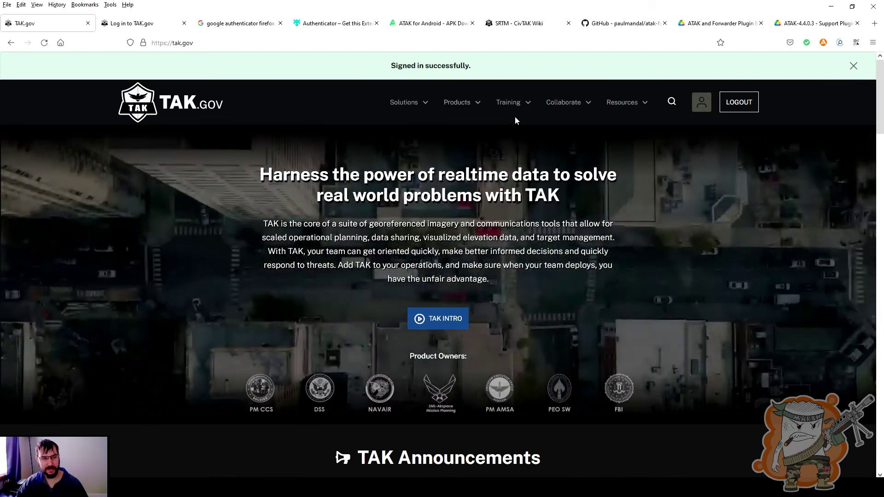
- Go through the Products menu to the ATAK-CIV product page offering version 4.5.0
left_click(392, 108)
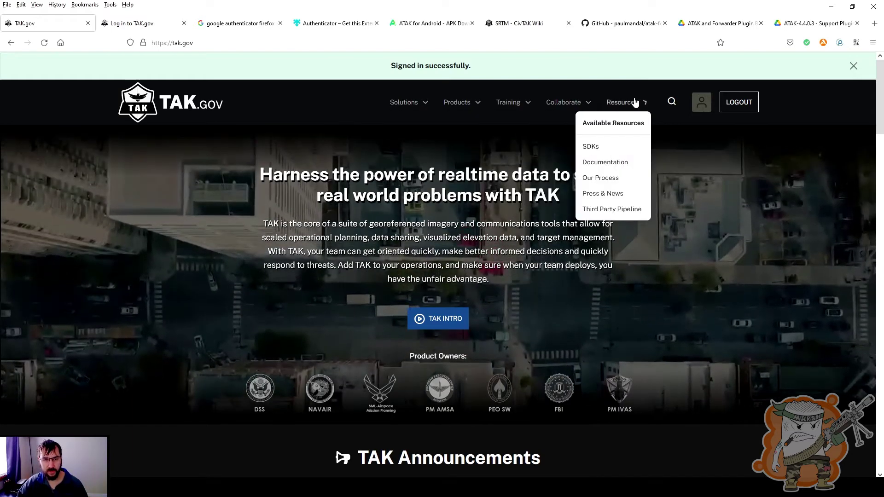
left_click(468, 105)
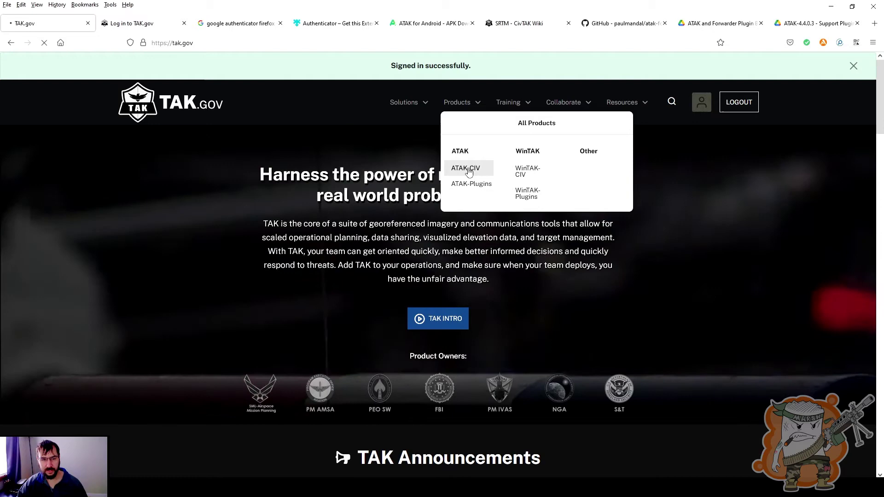
left_click(470, 169)
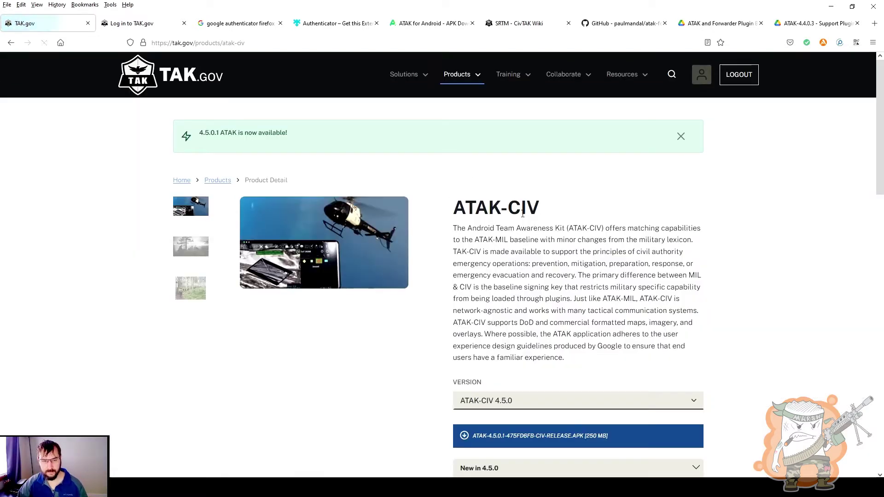
- Select ATAK-CIV 4.4.0 in the VERSION dropdown so the 232 MB APK is offered
scroll(499, 279, "down", 2)
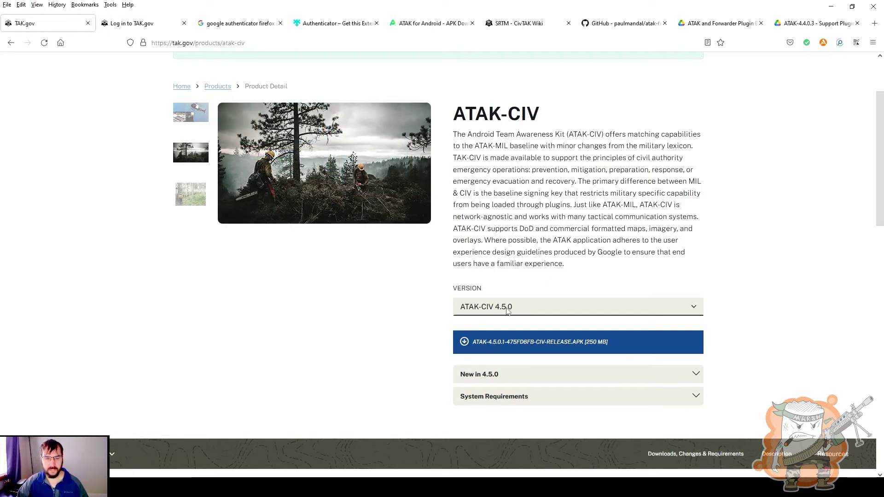
left_click(506, 311)
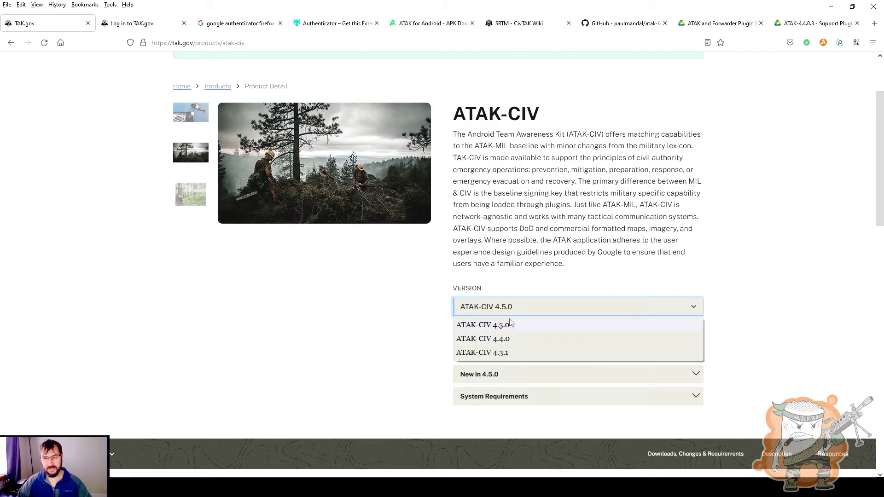
left_click(576, 268)
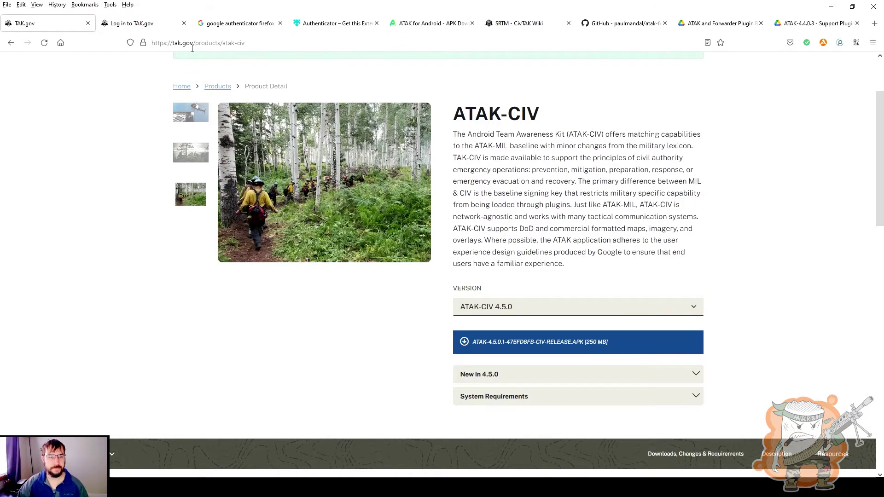
scroll(192, 60, "up", 2)
left_click(477, 81)
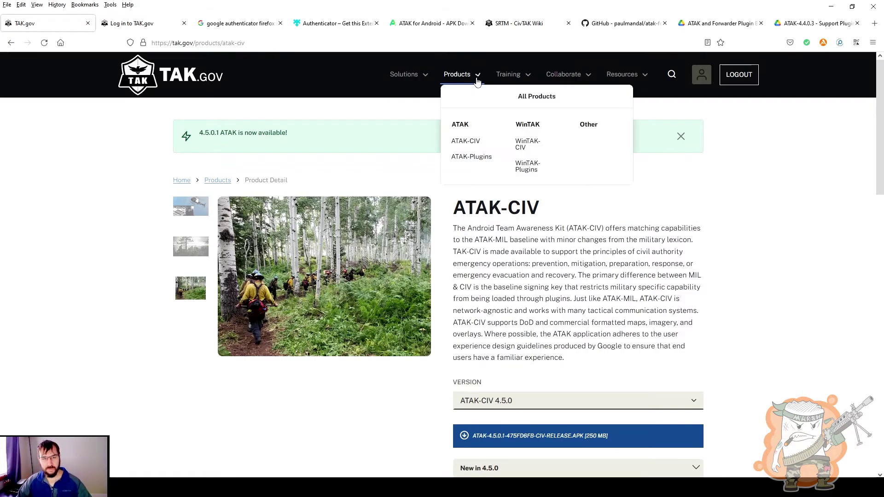
scroll(616, 175, "down", 4)
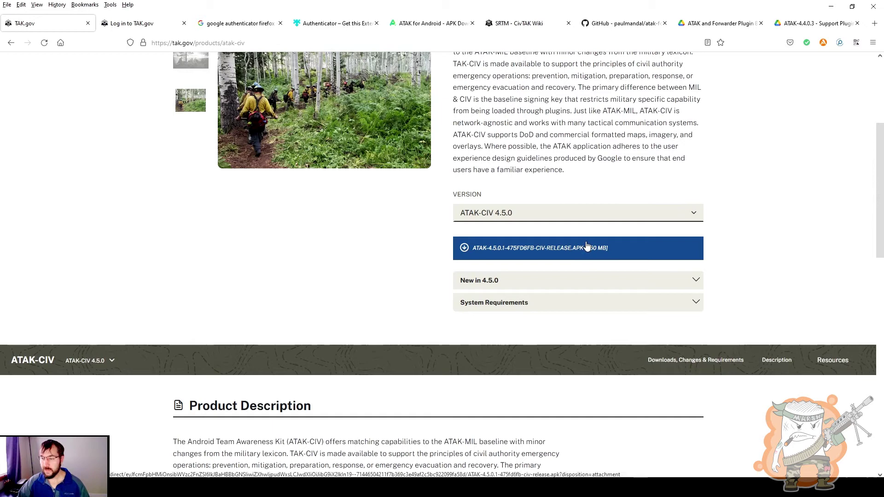
left_click(527, 216)
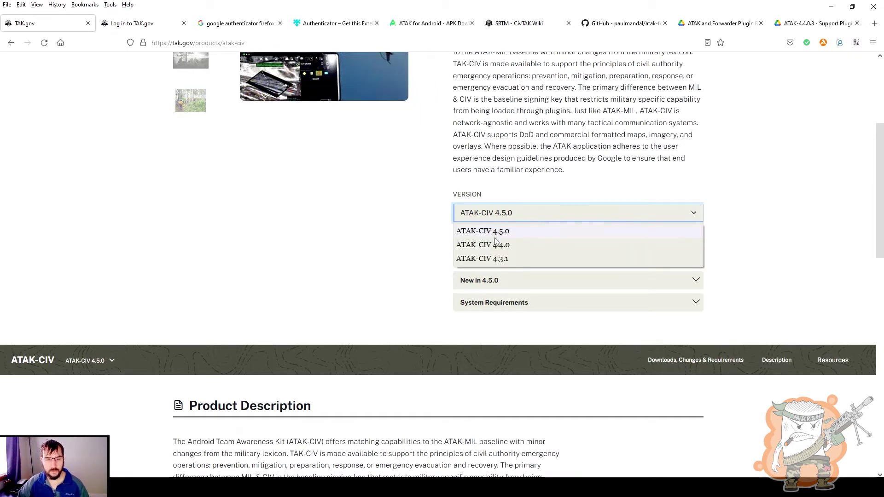
left_click(495, 245)
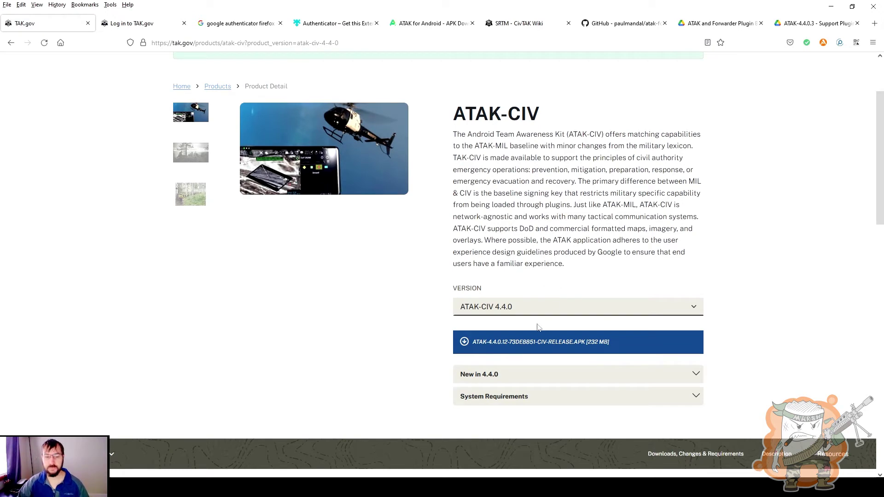
- Start the ATAK-CIV 4.4.0 APK download, cancel Firefox's dialog, and go back to the product page
left_click(481, 342)
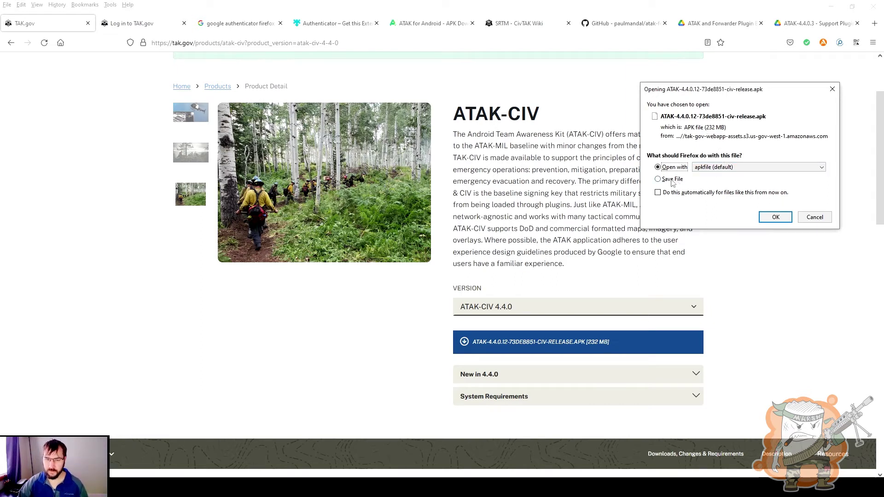
left_click(815, 217)
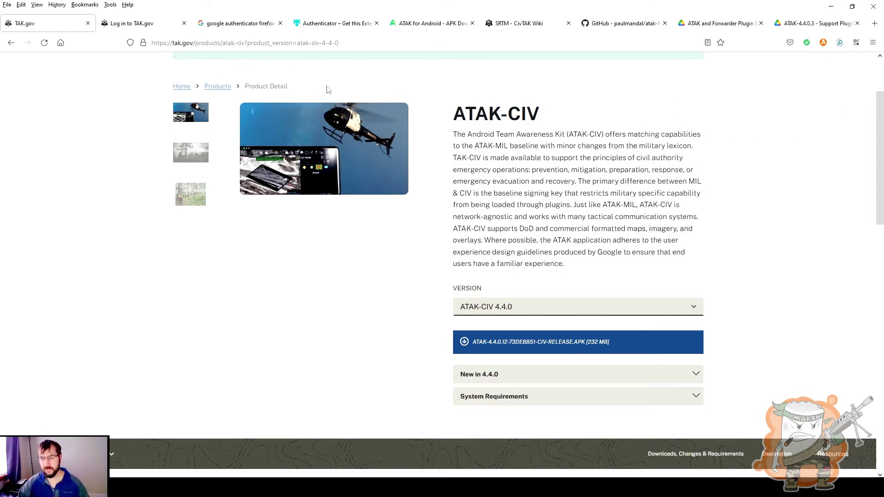
left_click(10, 42)
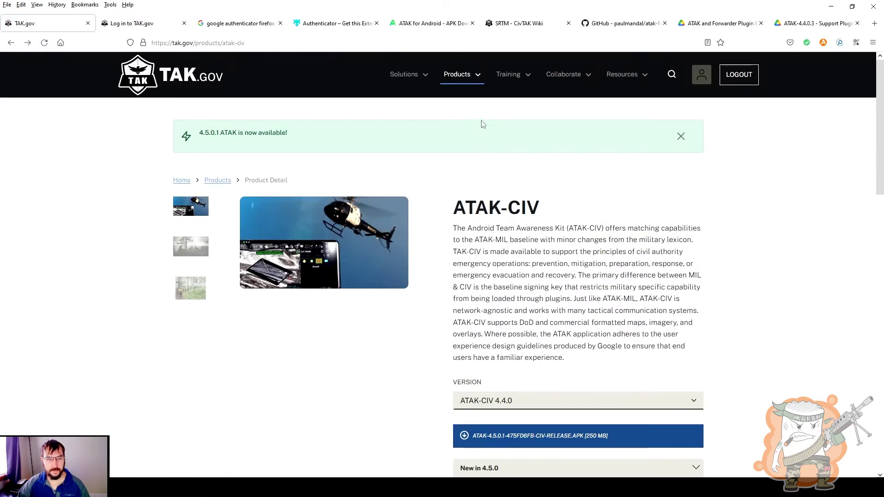
- From Products > ATAK-Plugins, open the WASP plugin card in a new tab
left_click(466, 78)
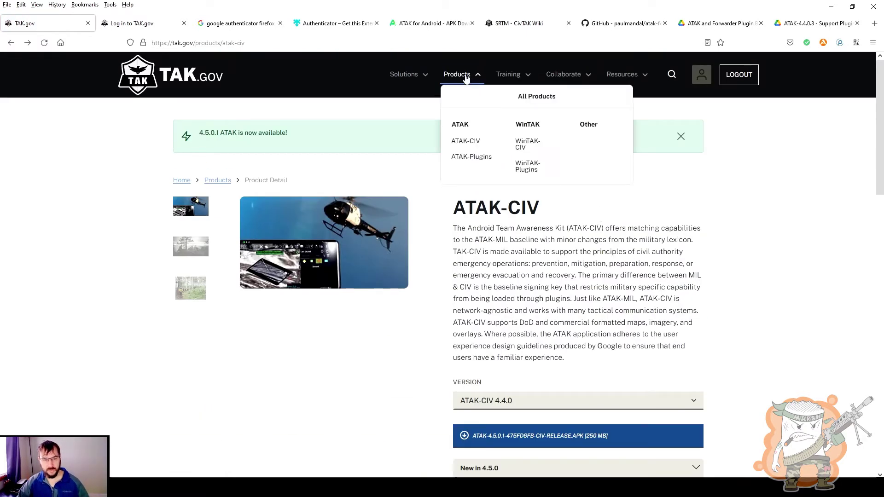
left_click(479, 158)
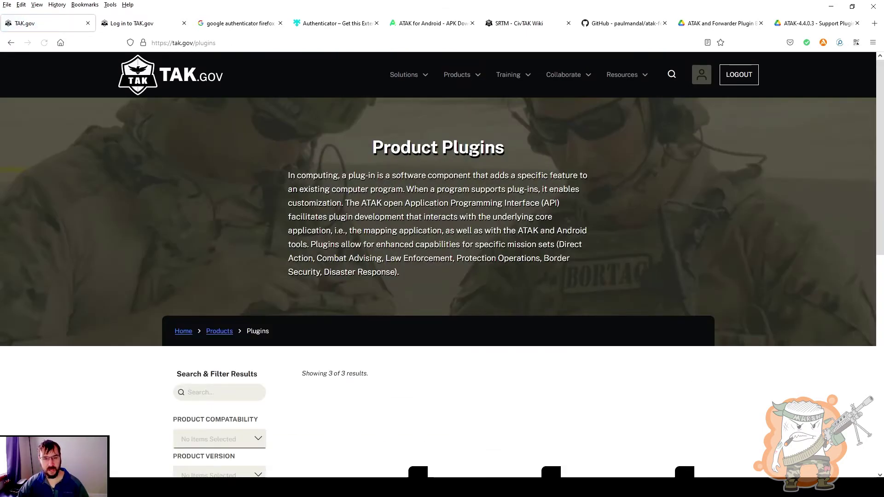
scroll(460, 180, "down", 5)
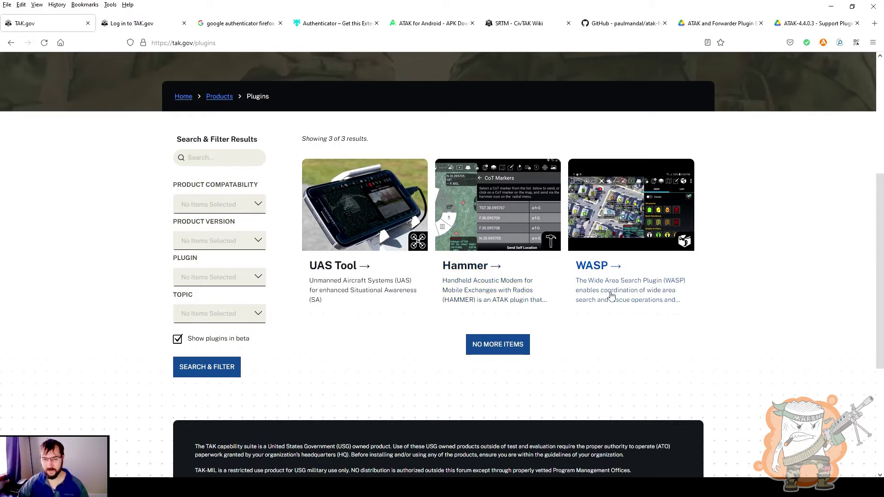
left_click(631, 269)
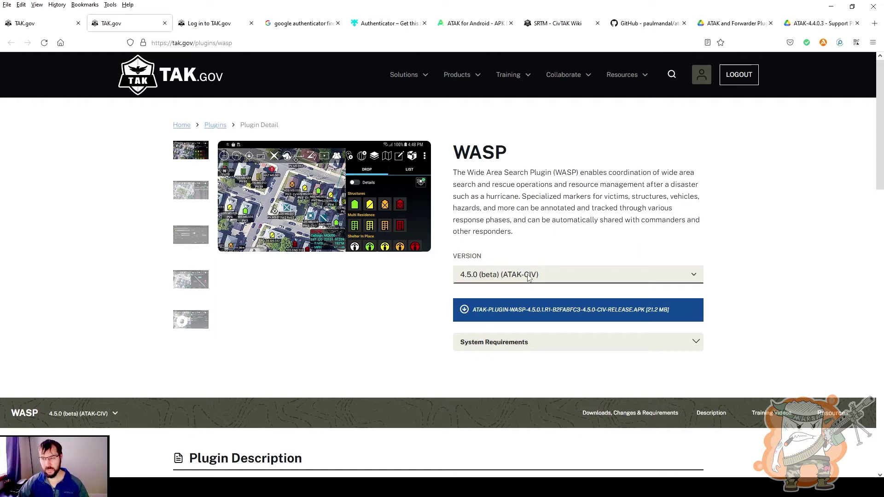
- Select WASP version 4.4.0 (beta) (ATAK-CIV), click its 20.8 MB ZIP link, then cancel the save prompt
left_click(527, 275)
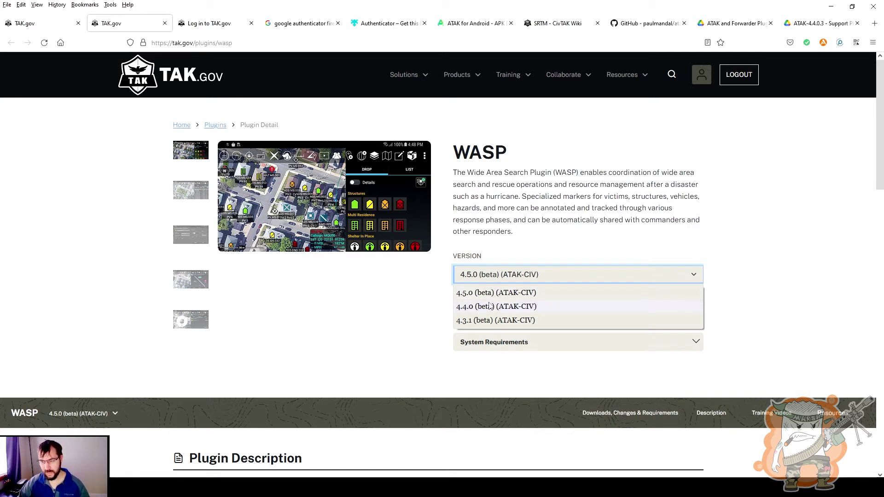
left_click(513, 275)
left_click(490, 299)
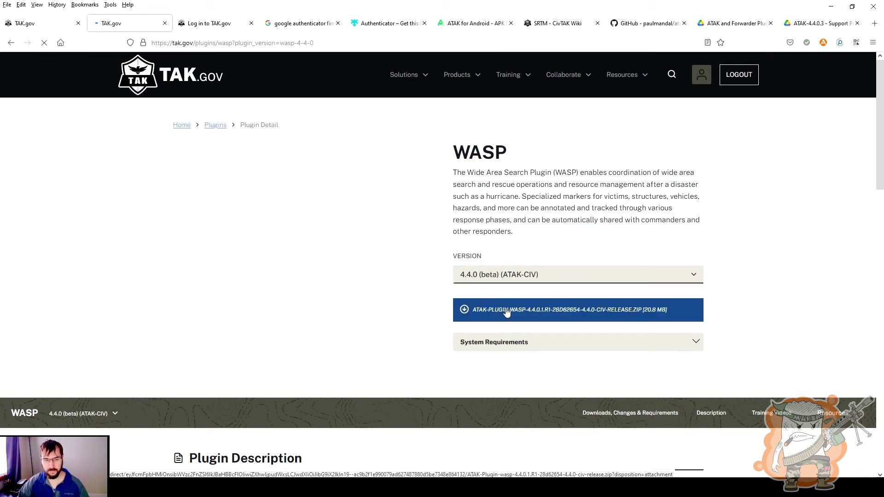
left_click(507, 312)
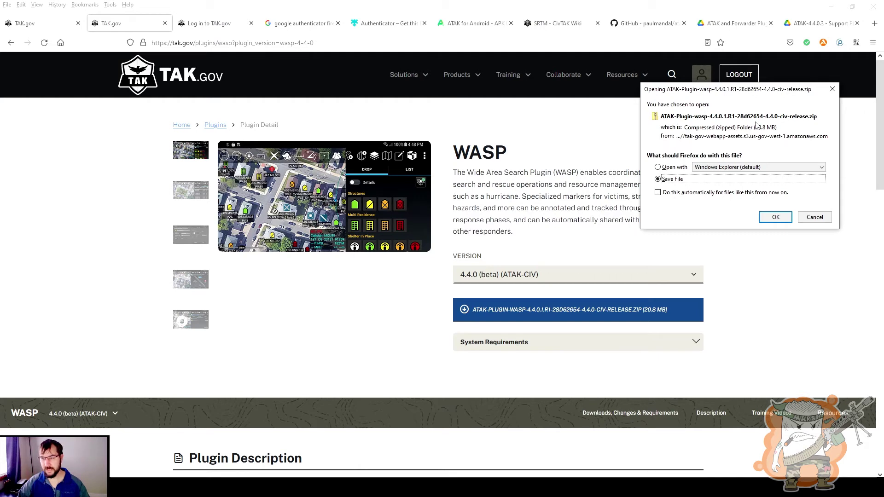
left_click(813, 217)
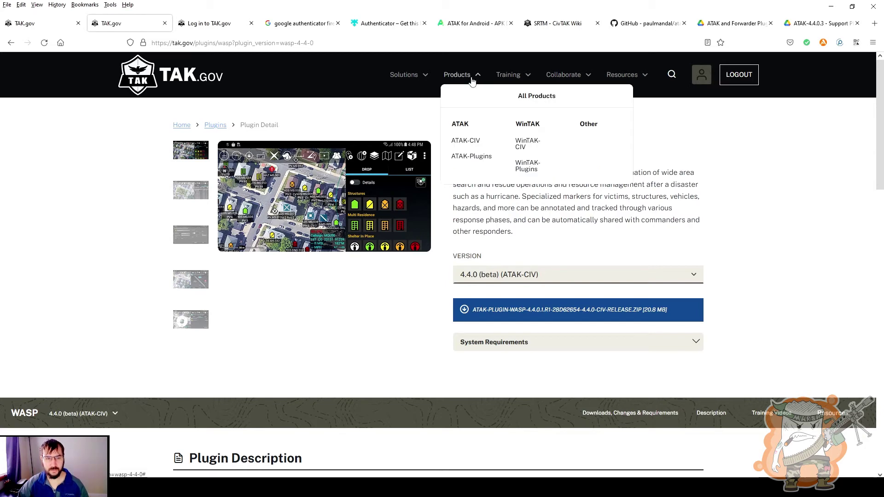
- Browse Training > Downloadable Resources documents like ATAK_4.4_User_Guide, then switch to the APKPure ATAK tab
mouse_move(520, 78)
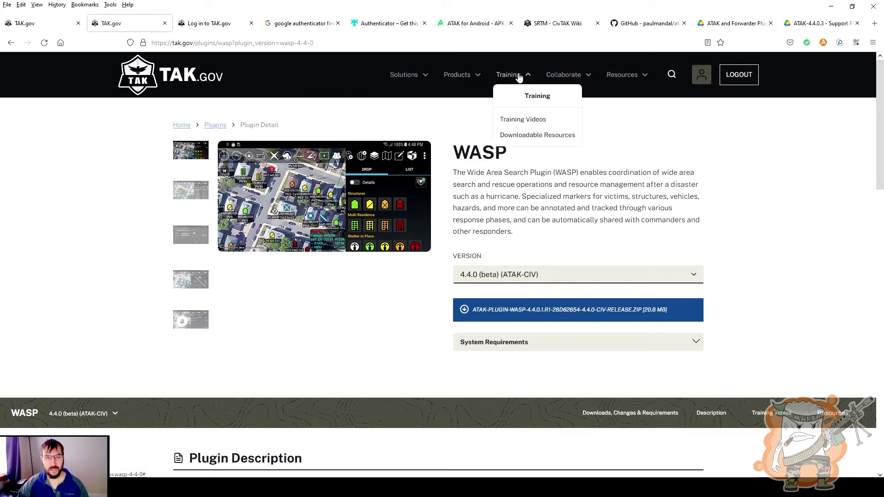
left_click(557, 135)
scroll(528, 245, "down", 4)
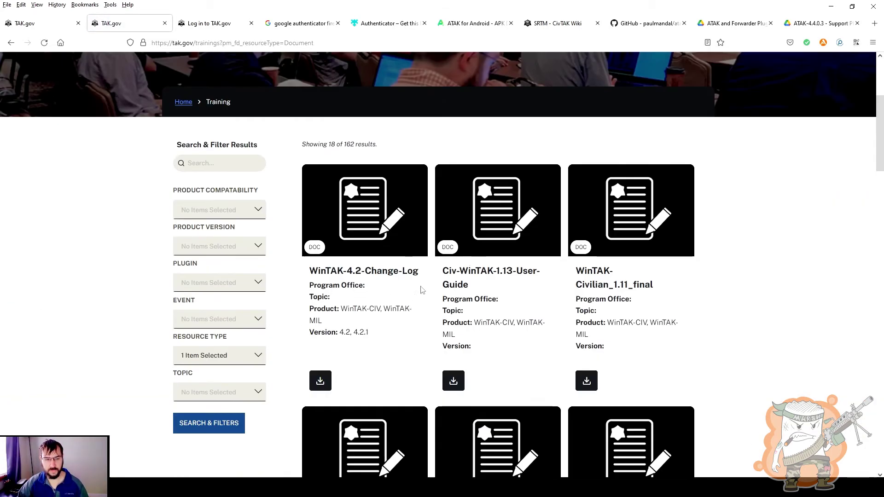
scroll(536, 296, "down", 2)
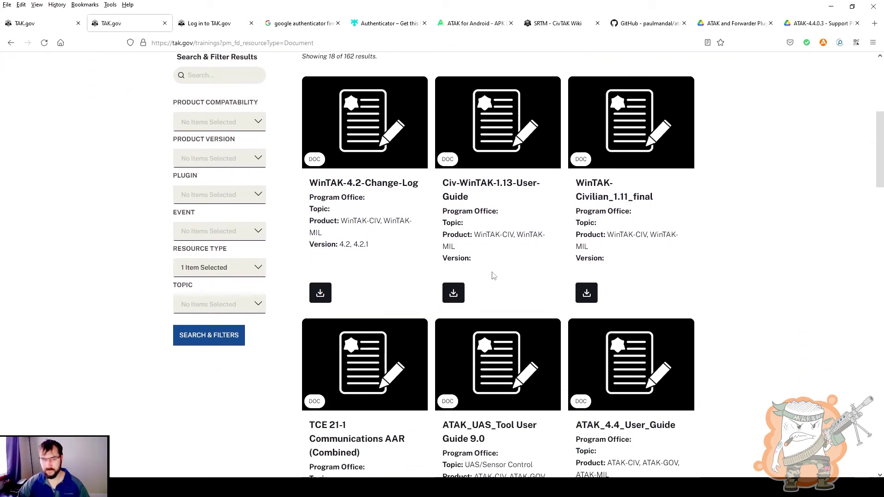
scroll(493, 276, "up", 4)
scroll(508, 264, "down", 8)
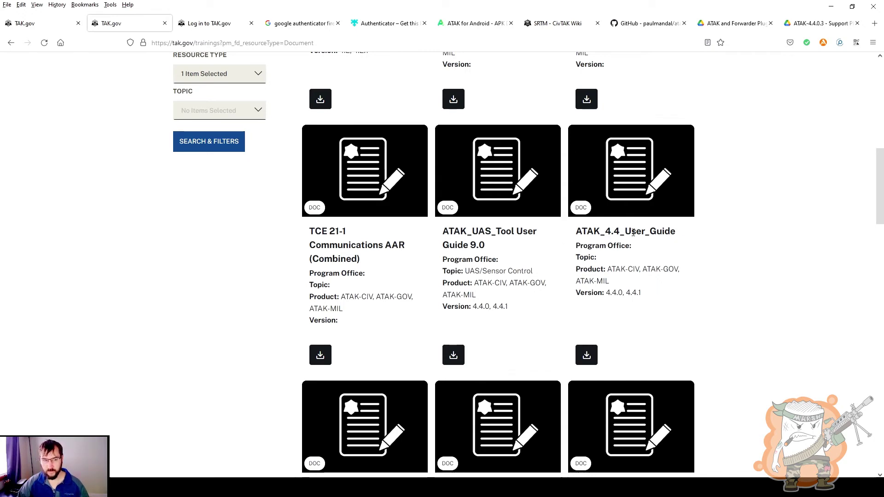
scroll(411, 272, "down", 2)
scroll(497, 228, "up", 4)
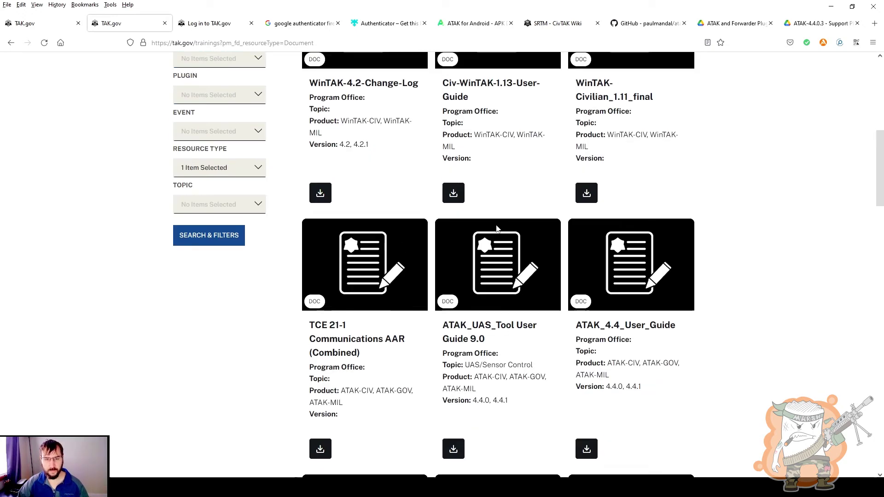
scroll(460, 230, "up", 3)
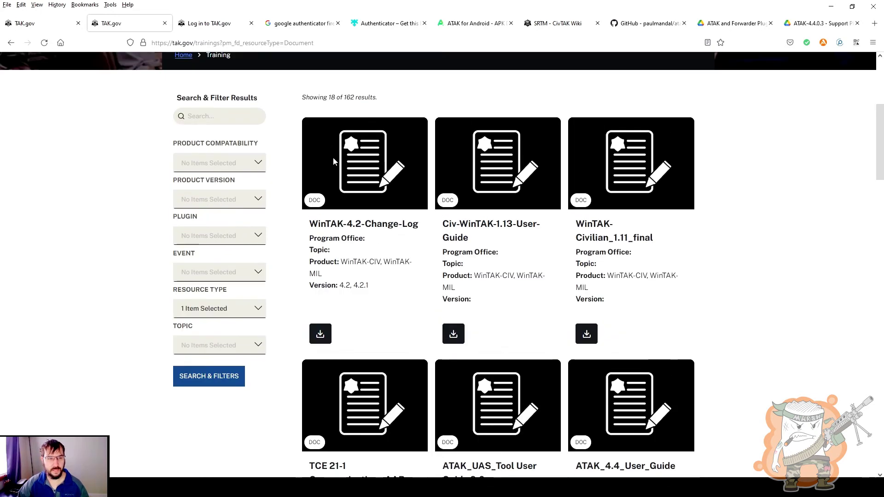
scroll(450, 202, "up", 3)
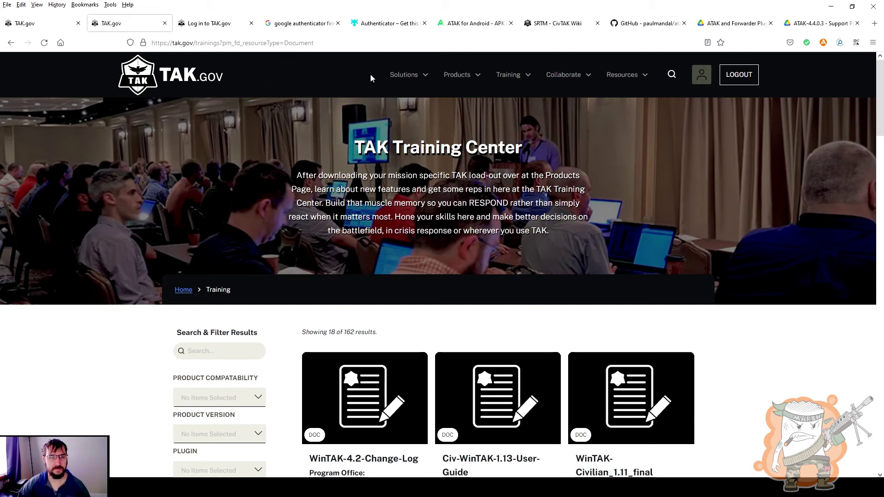
left_click(470, 24)
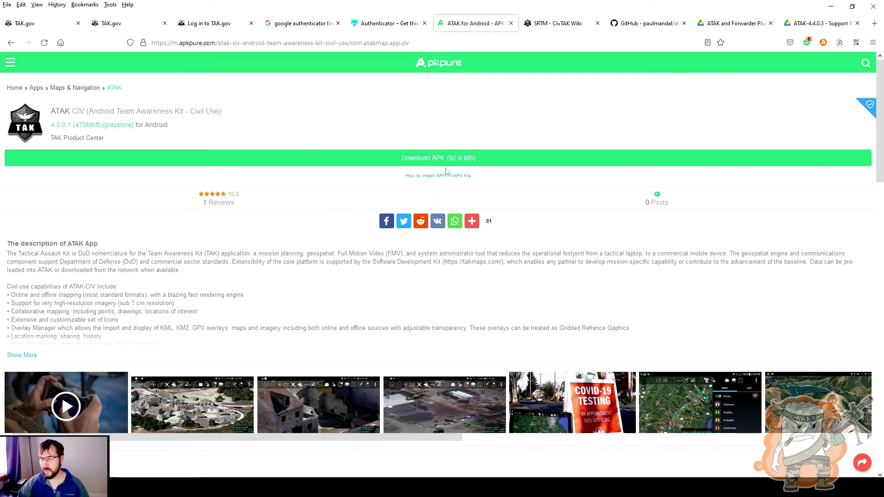
- Scroll the APKPure ATAK page down to Previous versions showing V4.4.0.6 and V4.4.0.3 (86.6 MB)
scroll(125, 186, "down", 2)
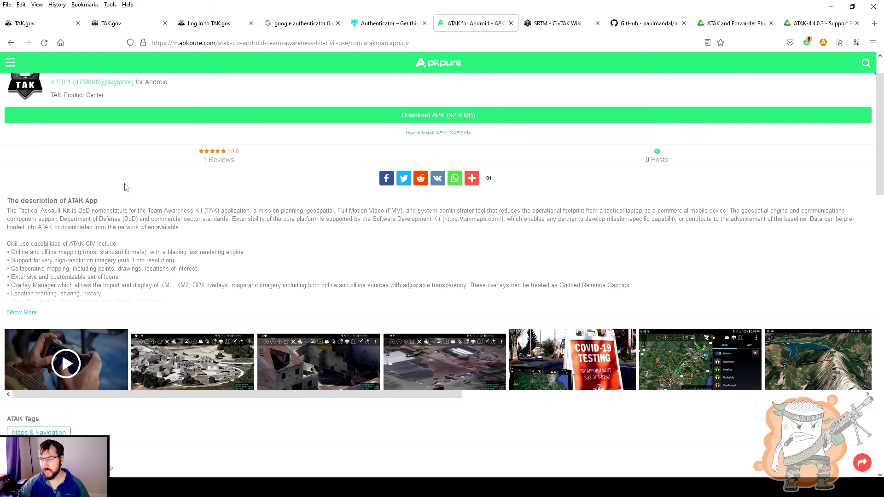
scroll(125, 187, "down", 8)
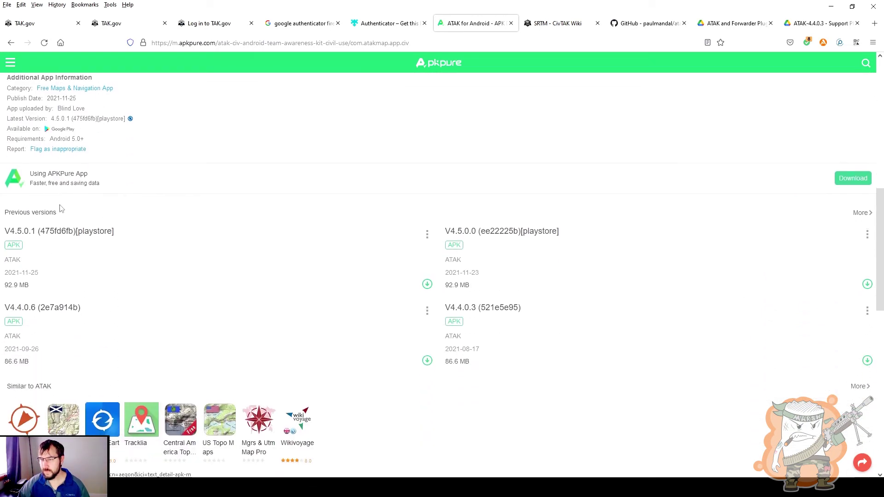
scroll(53, 222, "down", 1)
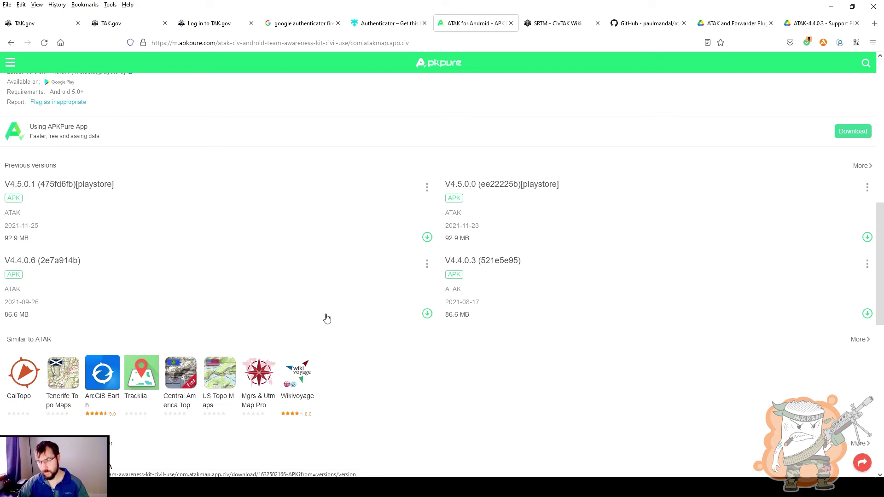
- Save the 86.6 MB ATAK V4.4.0.6 APK from APKPure, then return to the ATAK app page
left_click(427, 315)
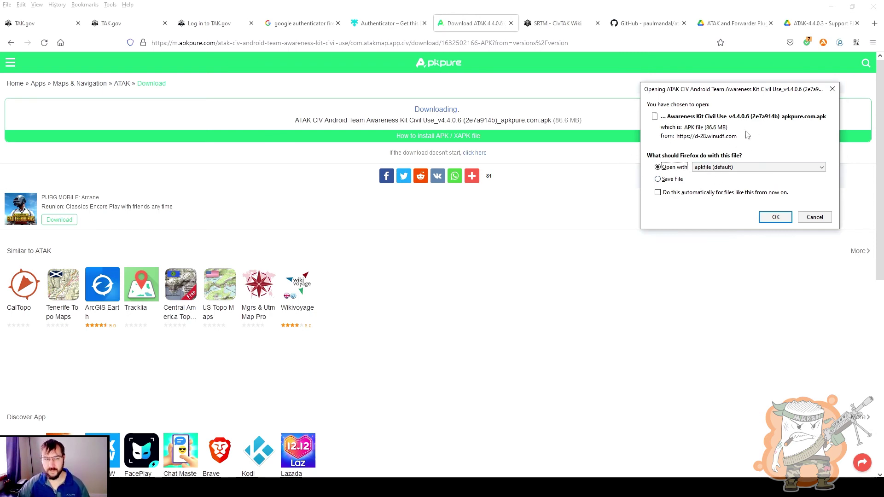
left_click(658, 179)
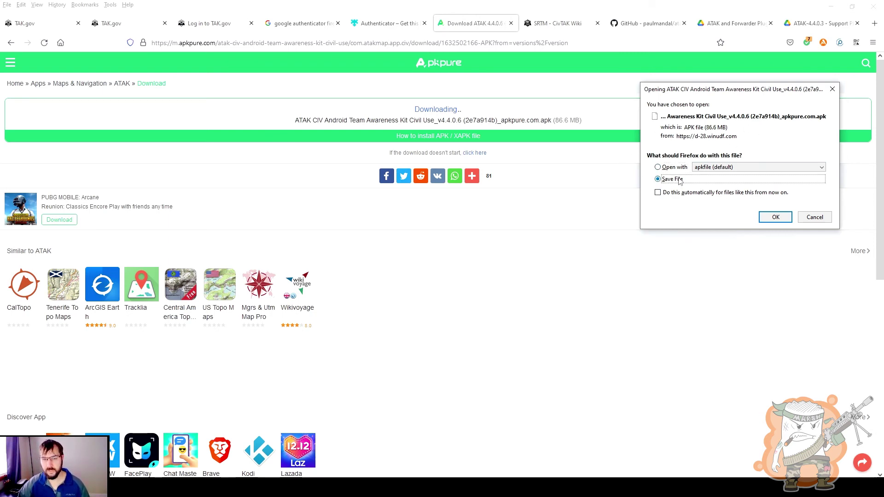
left_click(815, 218)
left_click(11, 43)
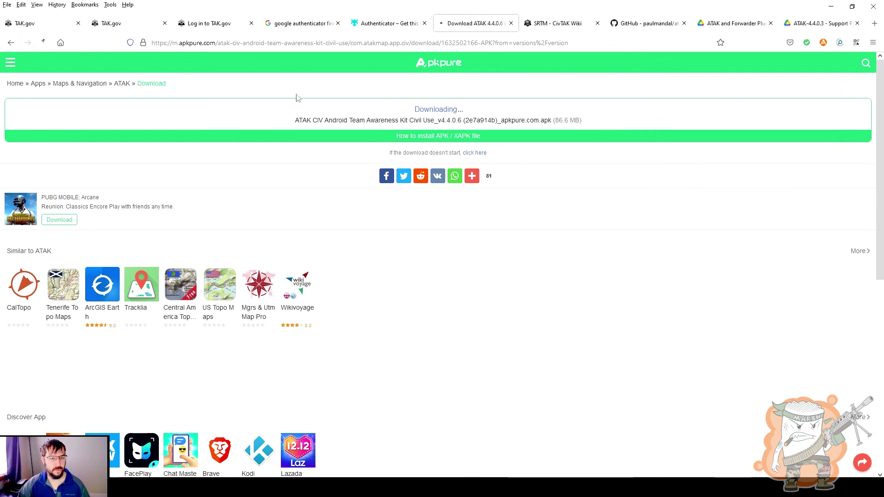